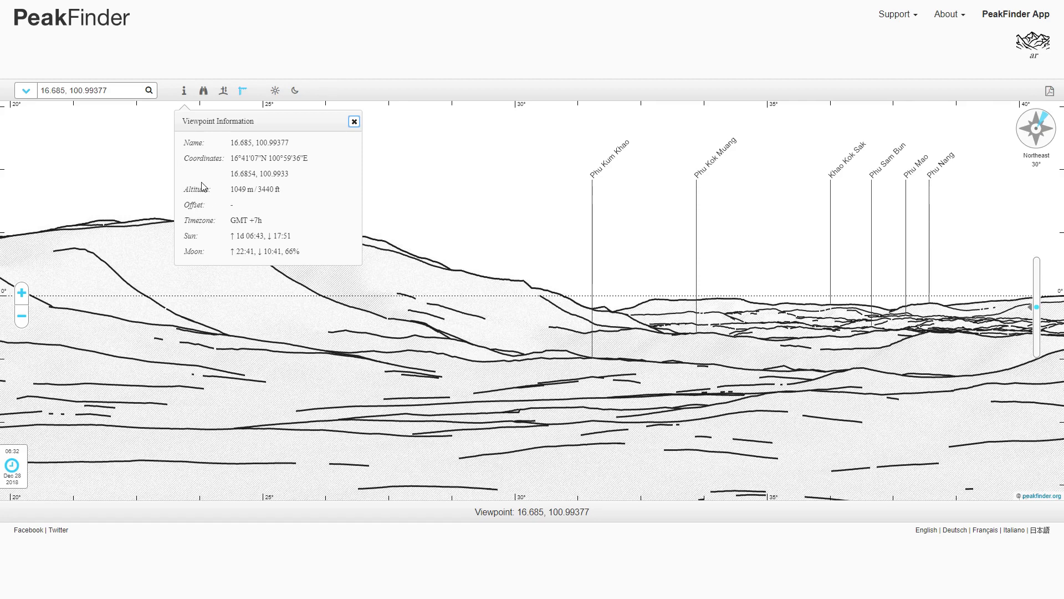
Close the viewpoint information for 16.685, 100.99377 on the panorama
click(355, 123)
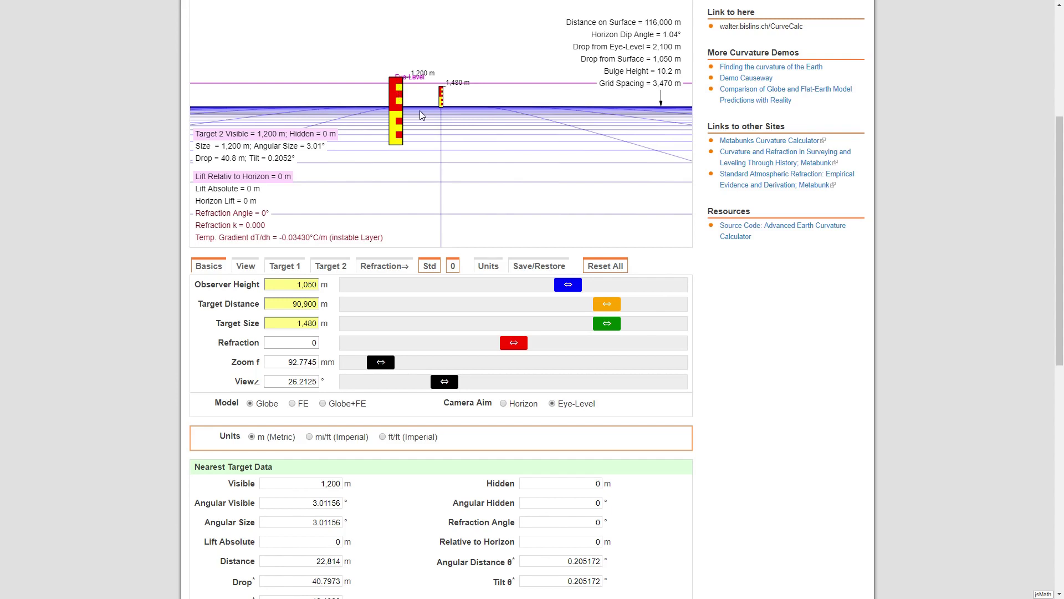
Switch the curvature calculator's model to FE and show the Target 2 settings
click(293, 404)
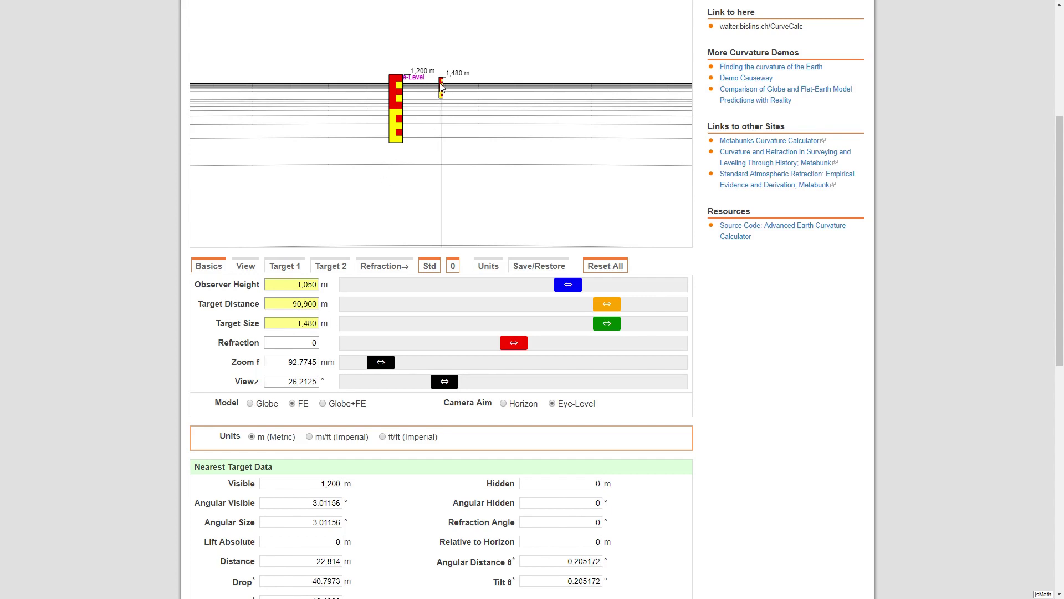
click(336, 268)
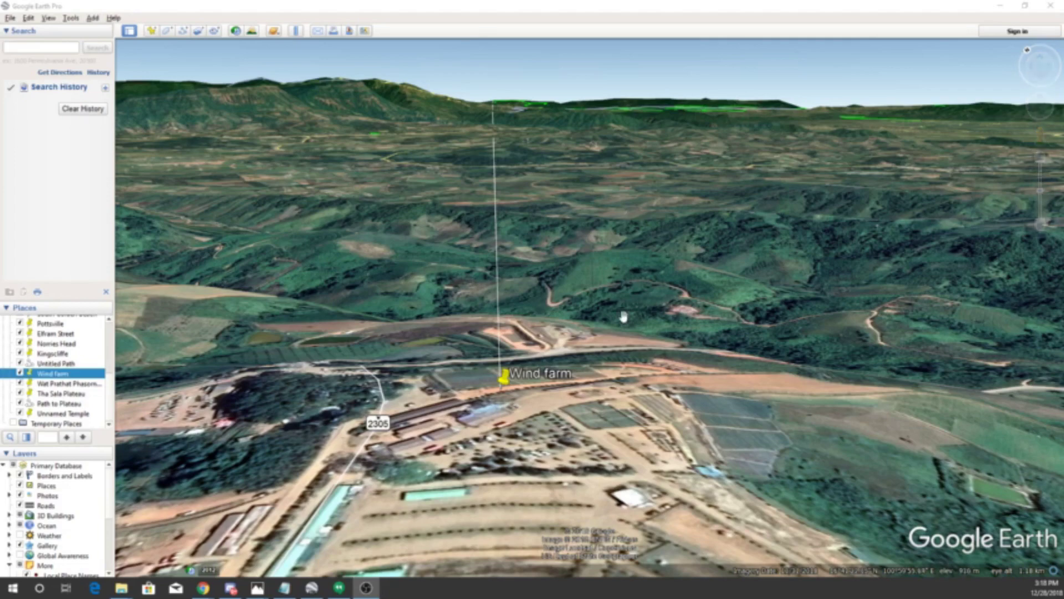
In Google Earth Pro, follow the path line from the Wind farm placemark across the valley to the mountain ridge
scroll(544, 355, up, 1)
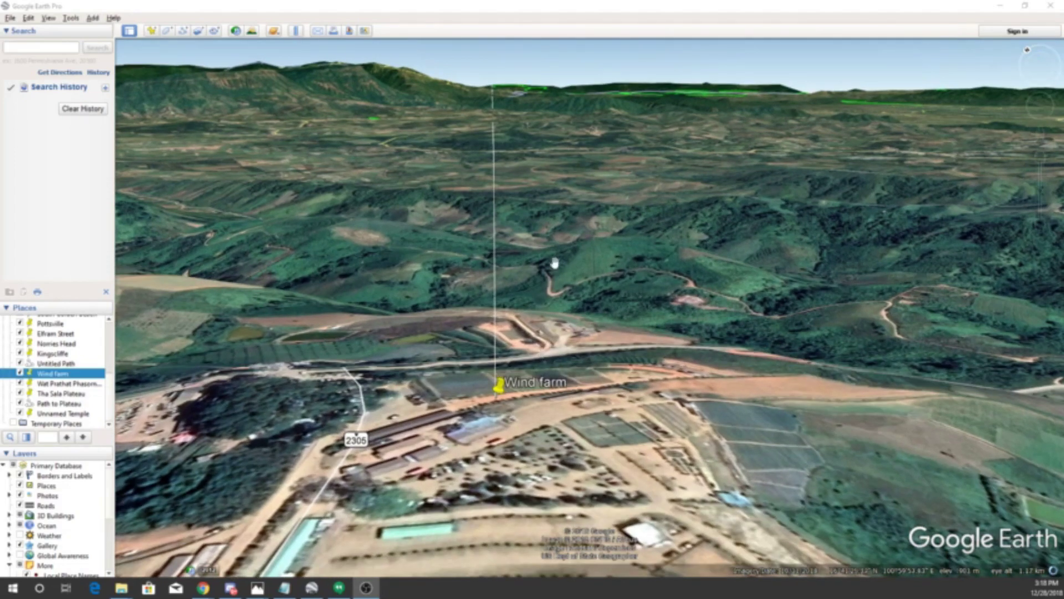
mouse_move(557, 214)
mouse_down()
mouse_move(610, 214)
mouse_move(549, 218)
mouse_up()
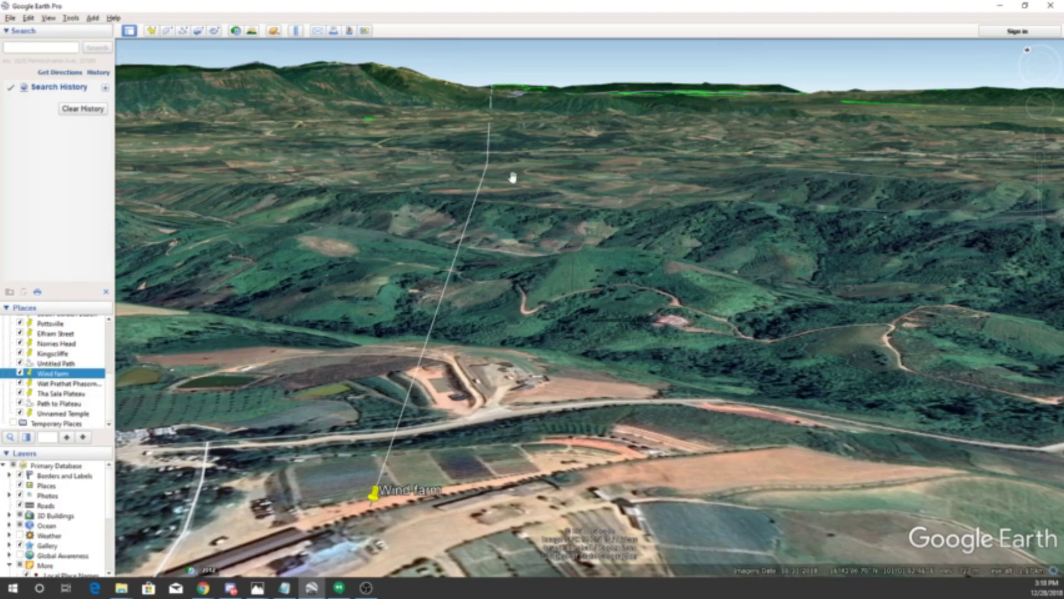
mouse_move(527, 196)
mouse_down()
mouse_move(580, 190)
mouse_move(544, 197)
mouse_move(522, 176)
mouse_move(529, 204)
mouse_up()
scroll(504, 135, up, 3)
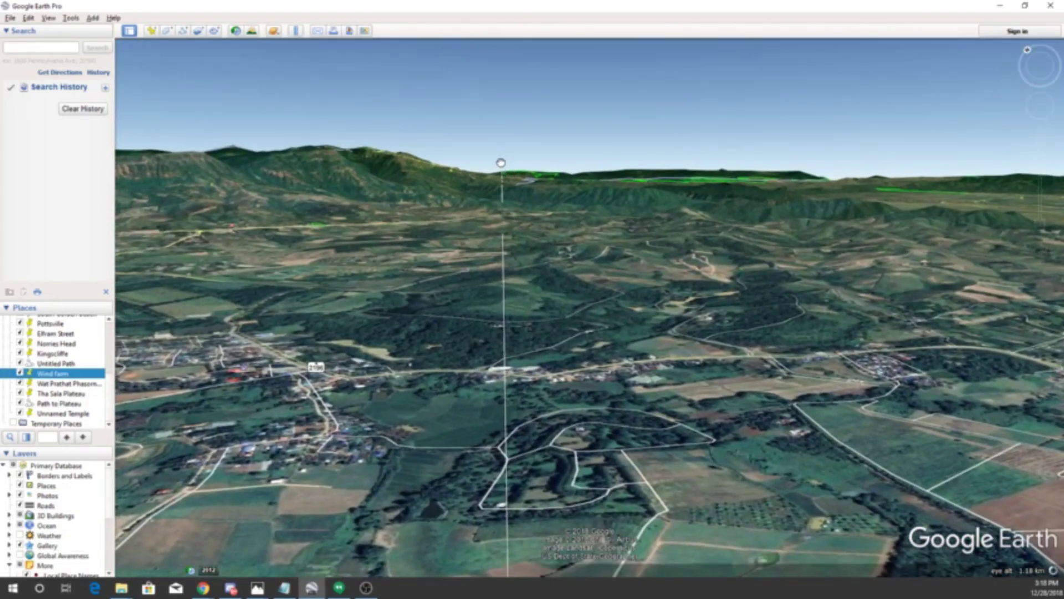
scroll(501, 166, up, 3)
drag(503, 199, 503, 213)
drag(499, 159, 516, 212)
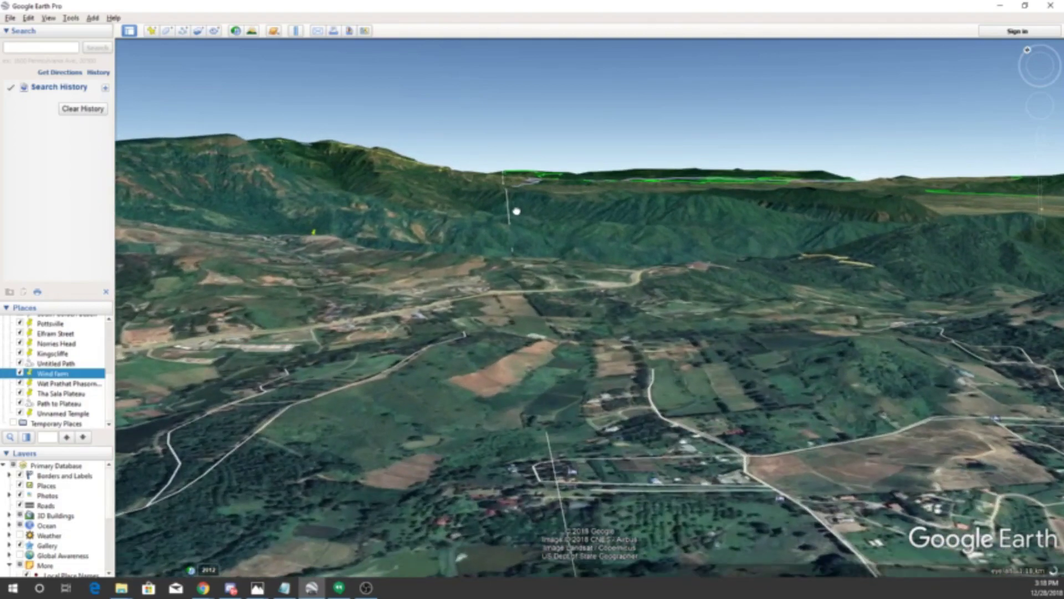
drag(508, 175, 511, 202)
drag(475, 246, 474, 225)
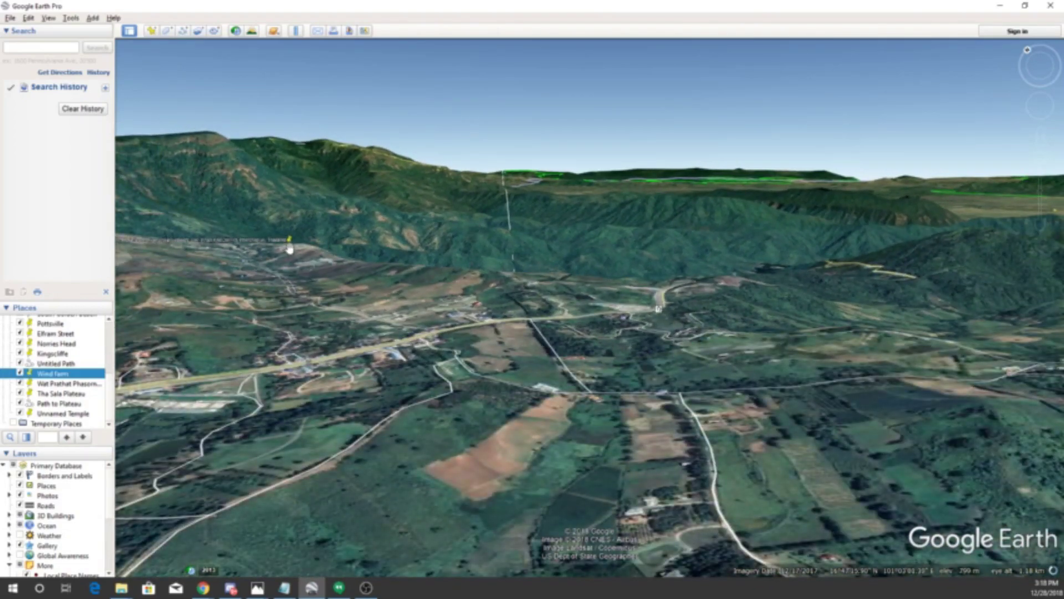
scroll(460, 178, up, 3)
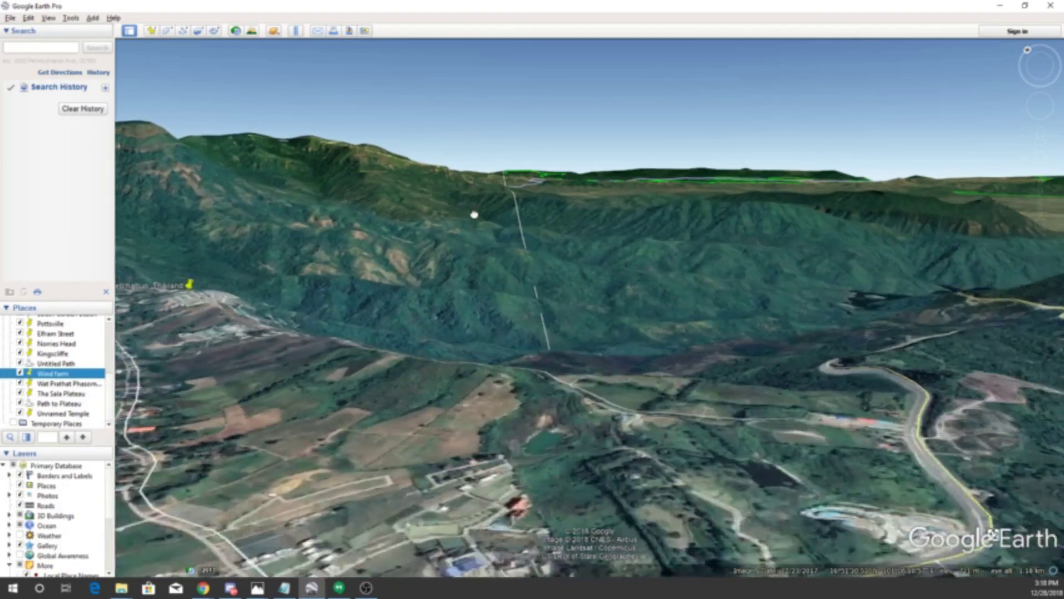
scroll(479, 265, up, 3)
scroll(480, 264, up, 3)
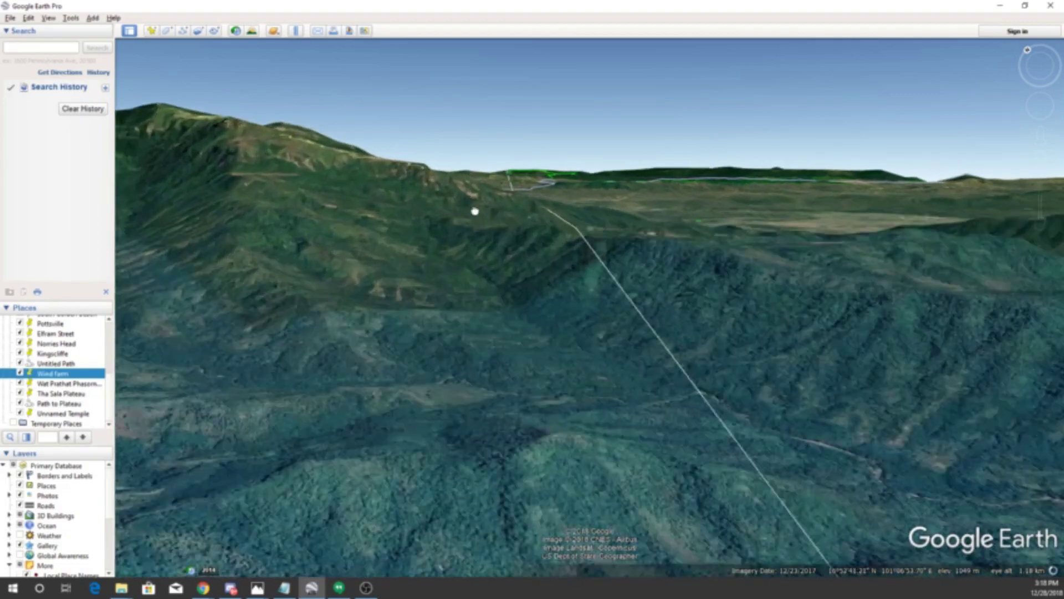
scroll(475, 174, up, 2)
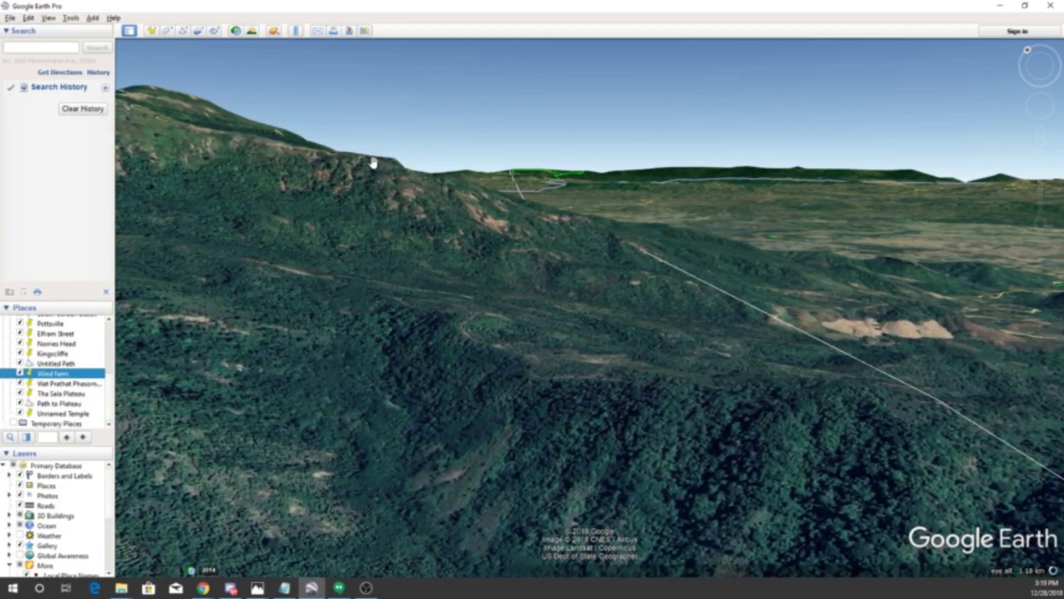
Examine the forested mountain slope and its ridge beside the path line from several angles
drag(533, 163, 553, 207)
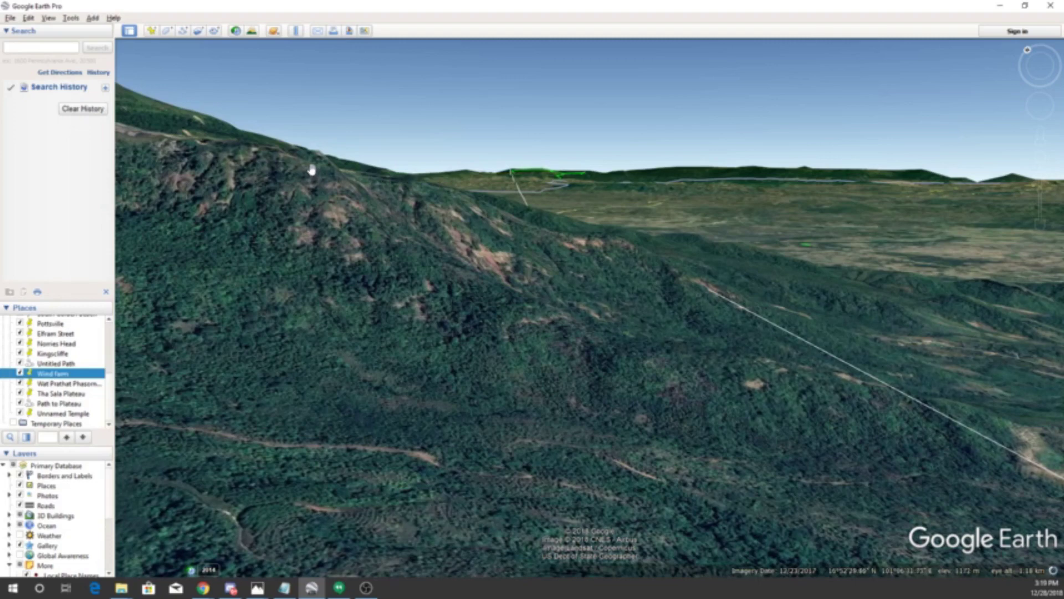
drag(309, 169, 504, 189)
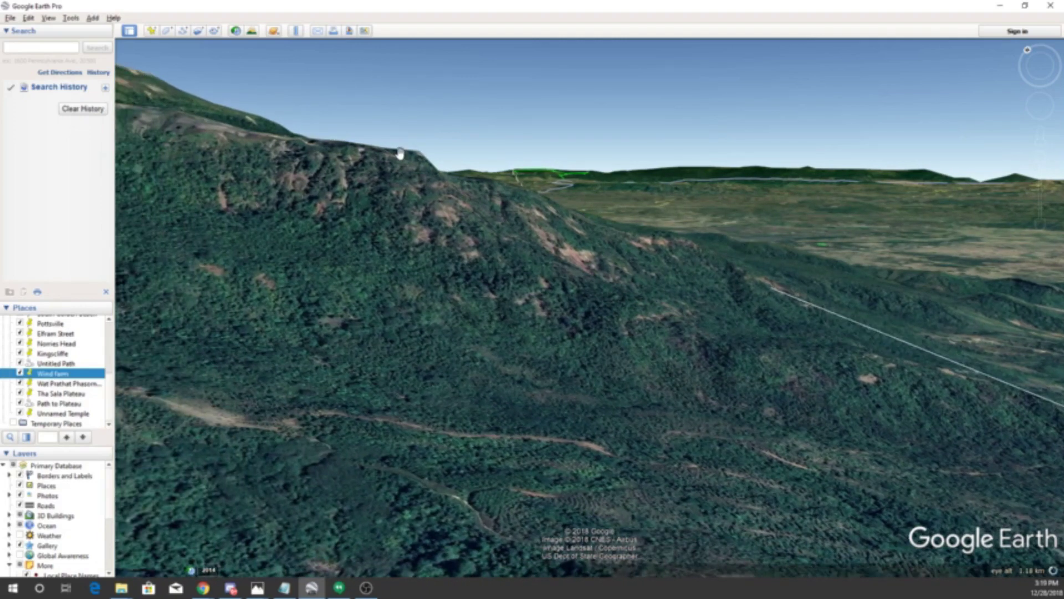
drag(401, 154, 340, 216)
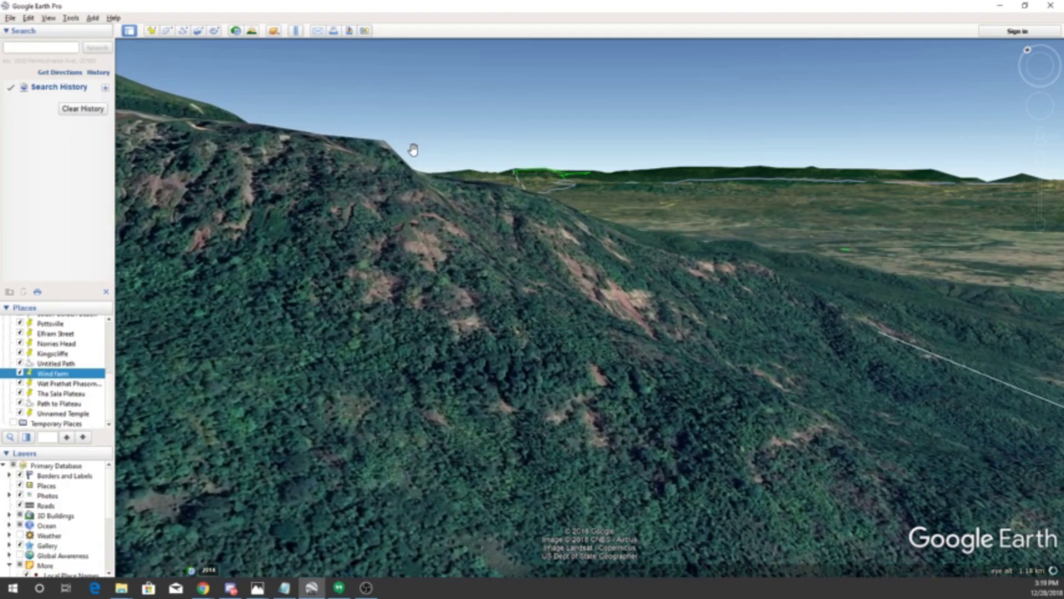
mouse_move(413, 152)
mouse_down()
mouse_move(413, 164)
mouse_move(411, 138)
mouse_up()
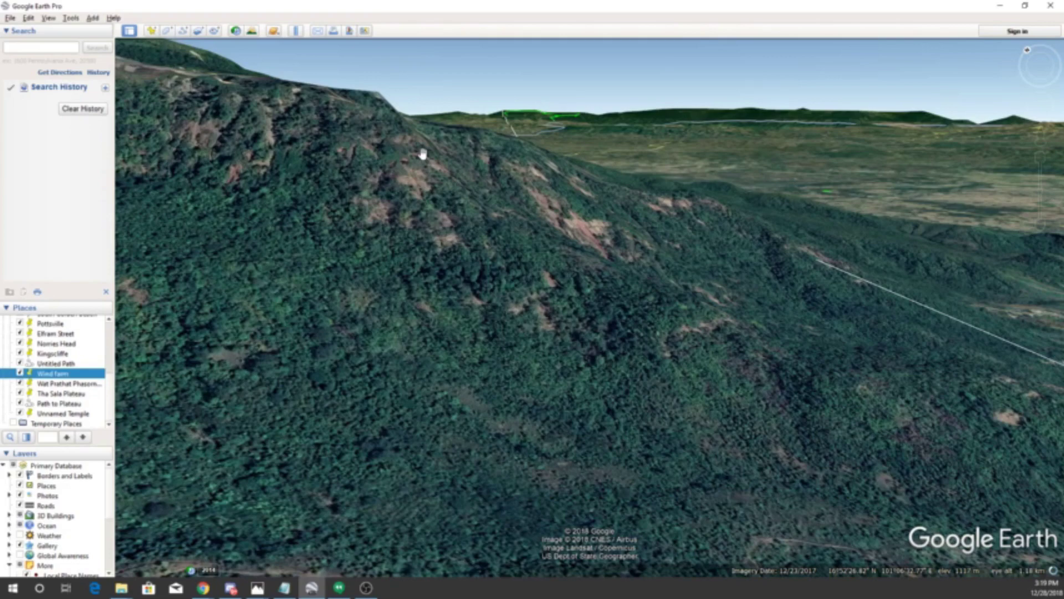
middle_drag(422, 142, 376, 98)
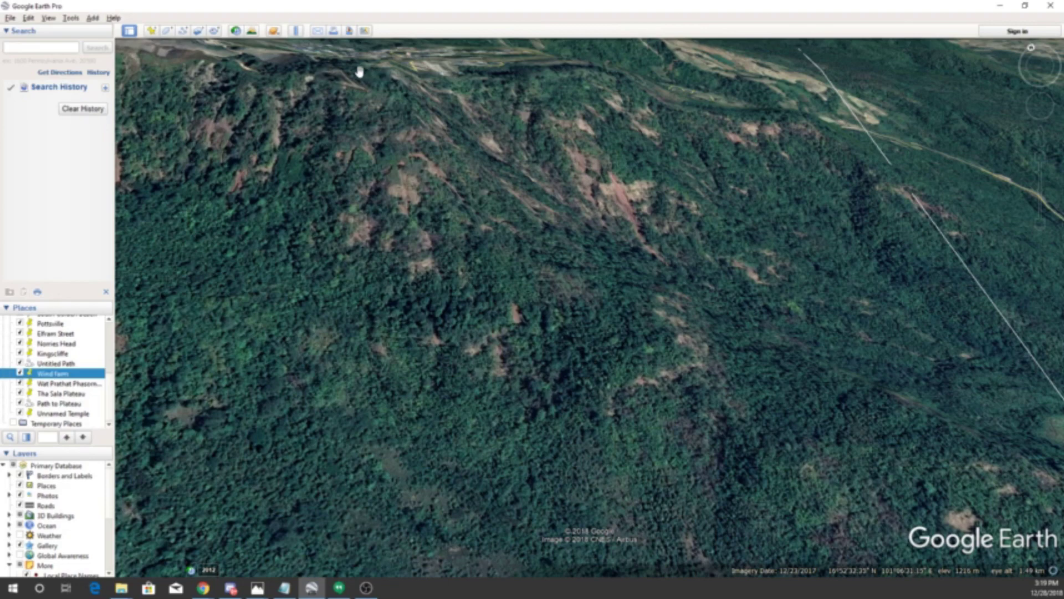
drag(374, 73, 397, 84)
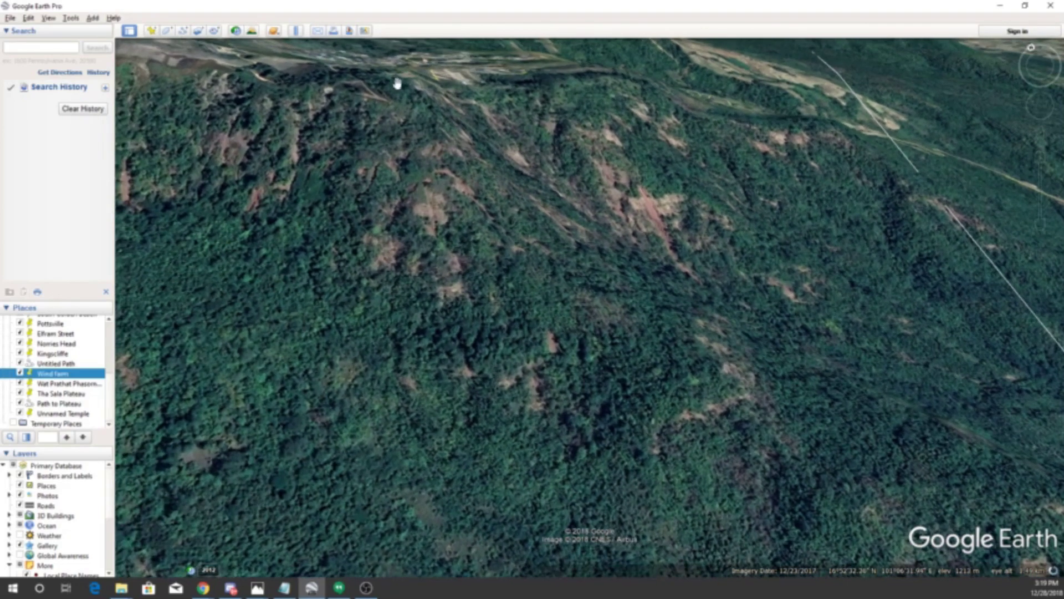
drag(632, 116, 709, 173)
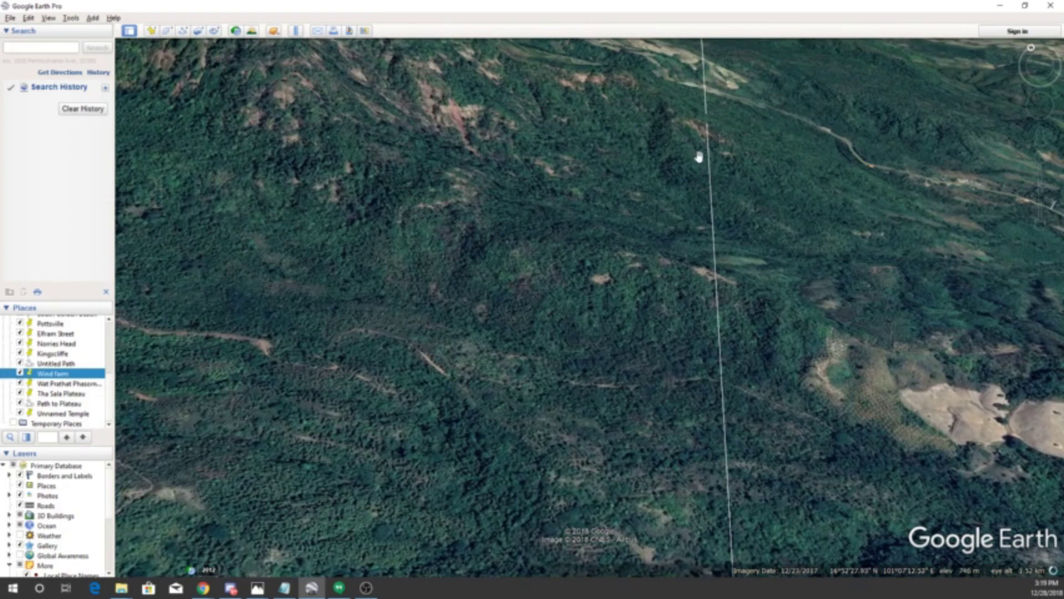
Follow the path line onward past the ridge to the foot of the far plateau
mouse_move(706, 161)
middle_down()
mouse_move(680, 202)
mouse_move(694, 206)
middle_up()
scroll(739, 107, up, 5)
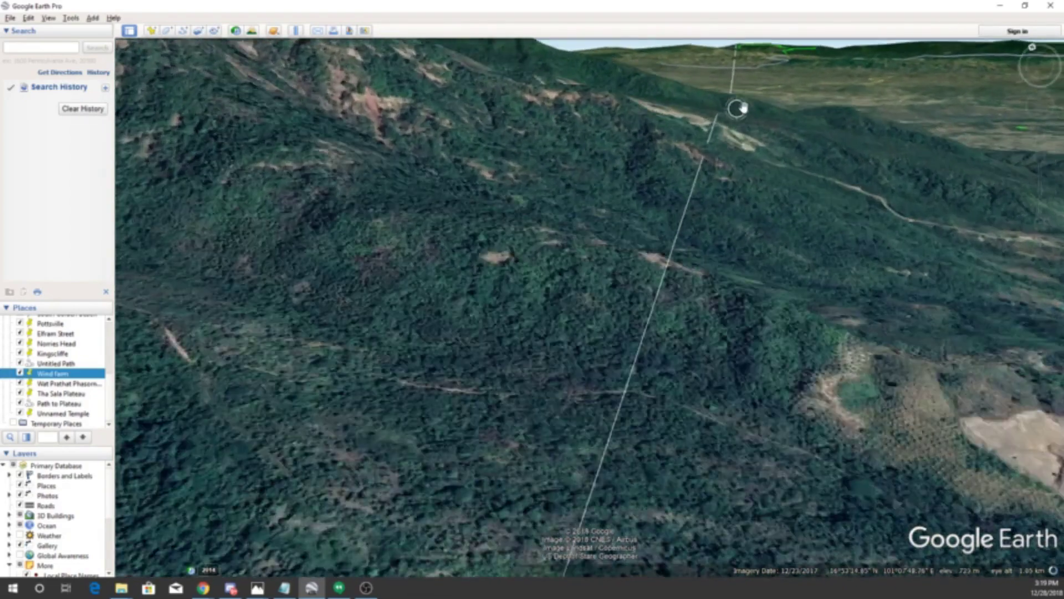
drag(746, 98, 780, 104)
middle_drag(779, 103, 775, 117)
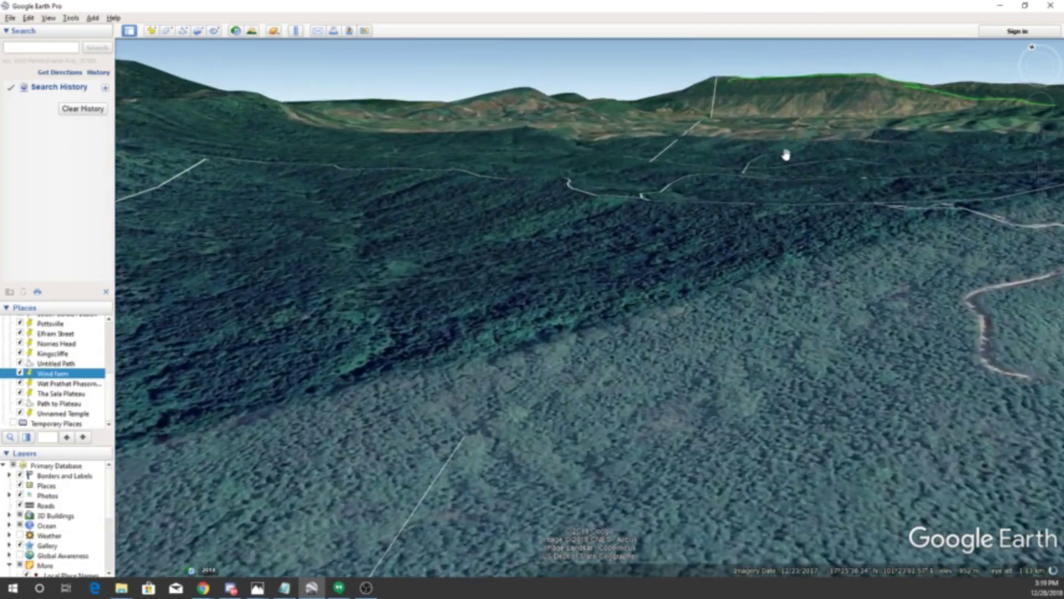
ctrl+drag(786, 156, 766, 130)
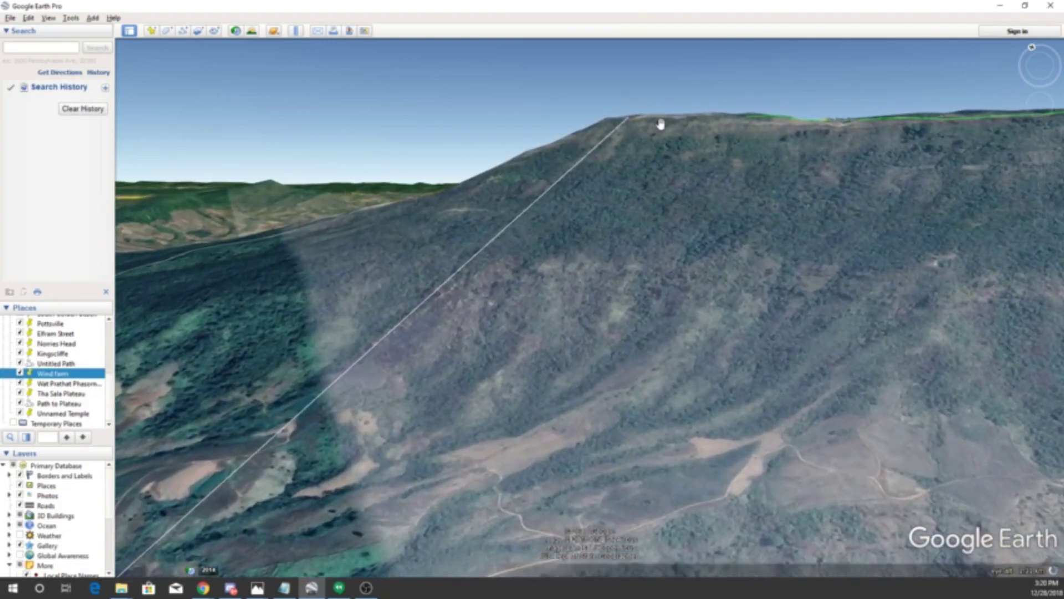
Examine the plateau edge where the path line reaches the top near the Tha Sala Plateau placemark
scroll(684, 158, down, 5)
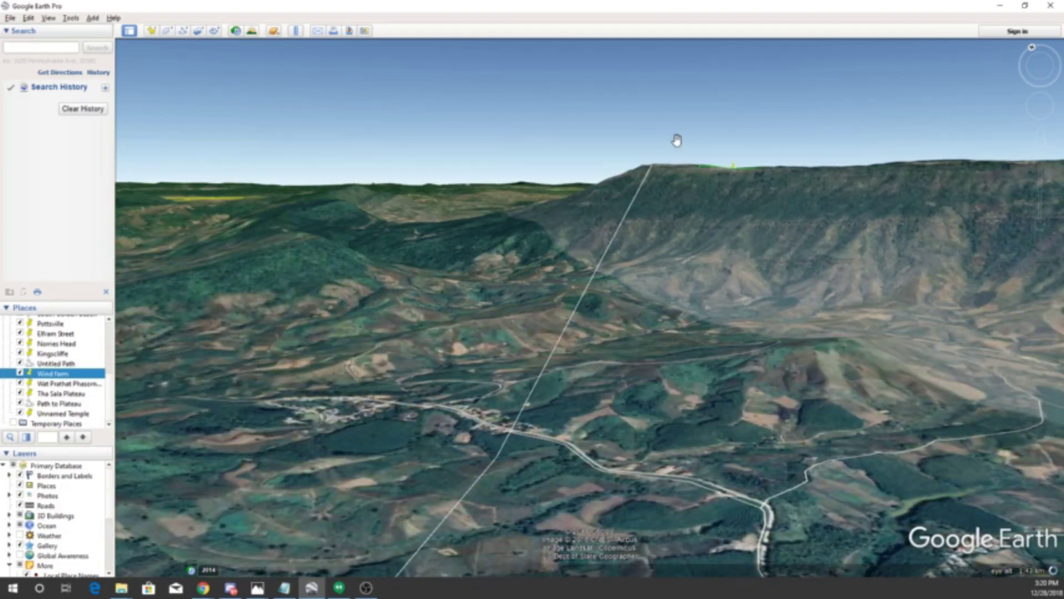
drag(677, 134, 680, 161)
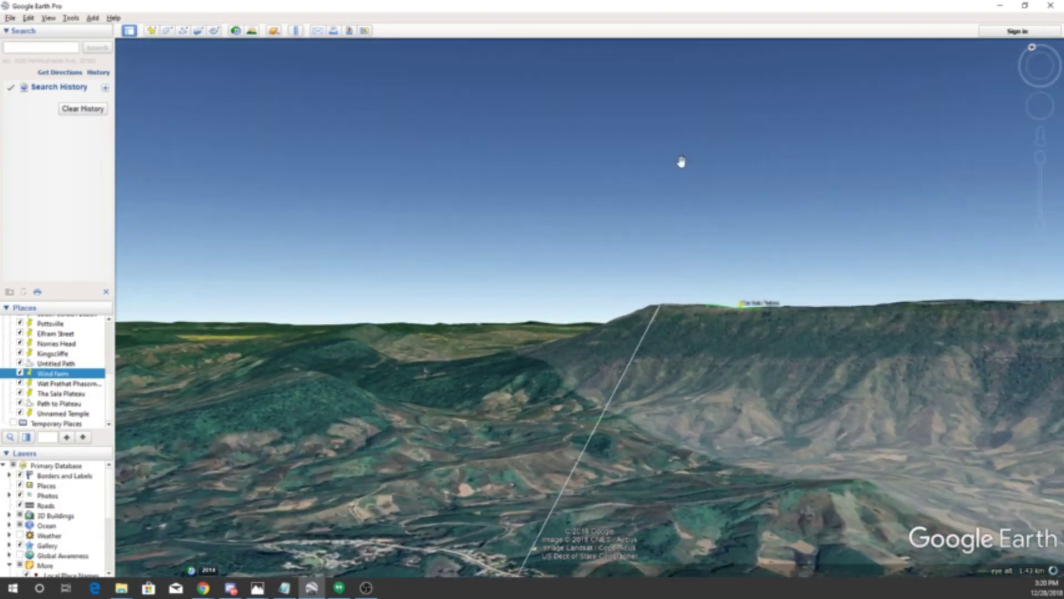
scroll(704, 311, up, 3)
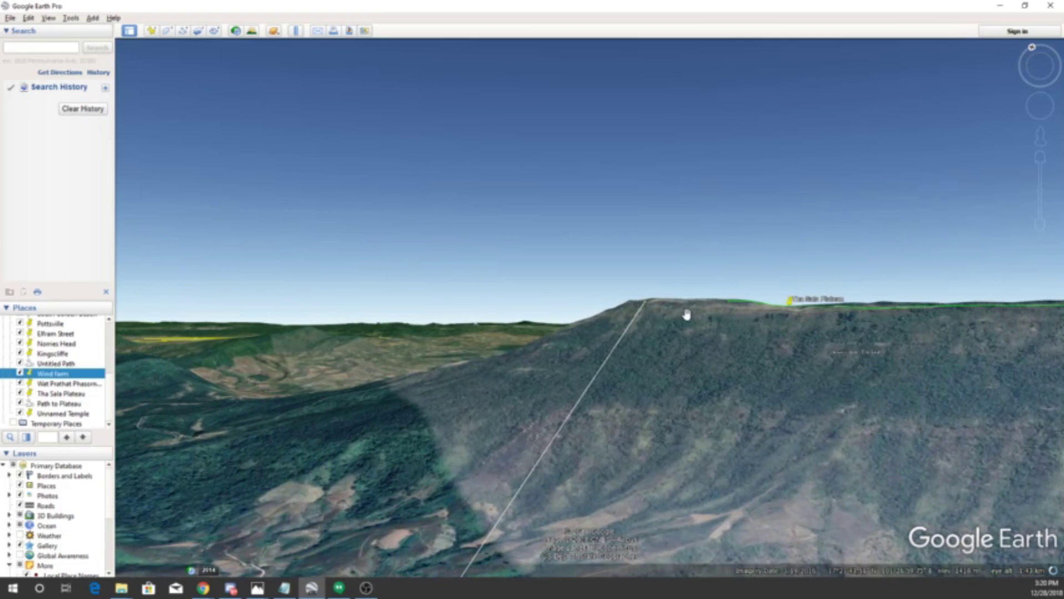
drag(687, 301, 709, 327)
drag(731, 291, 745, 314)
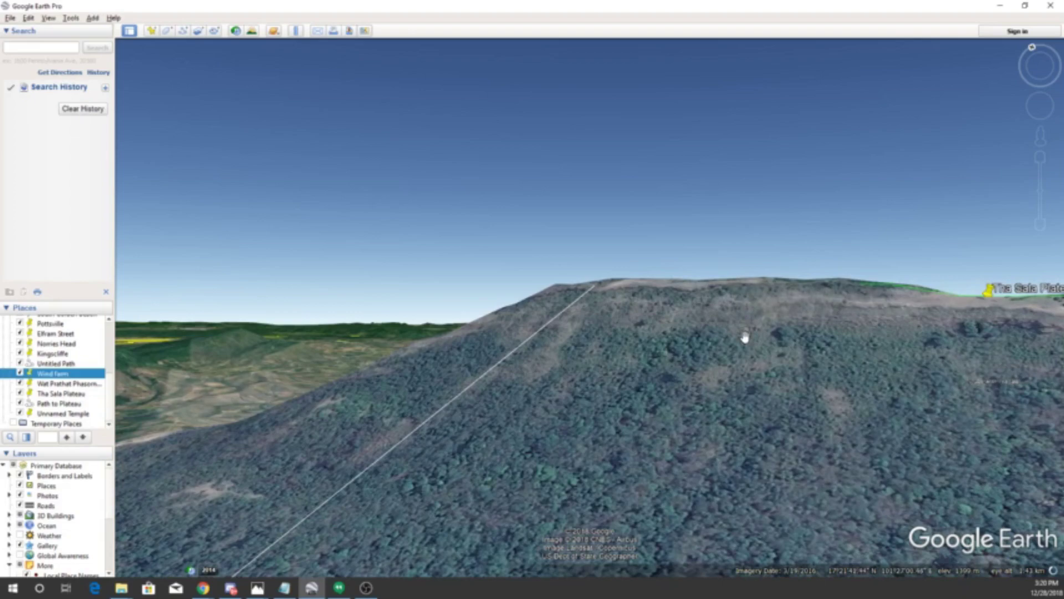
mouse_move(745, 337)
middle_down()
mouse_move(746, 383)
mouse_move(737, 297)
mouse_move(754, 348)
middle_up()
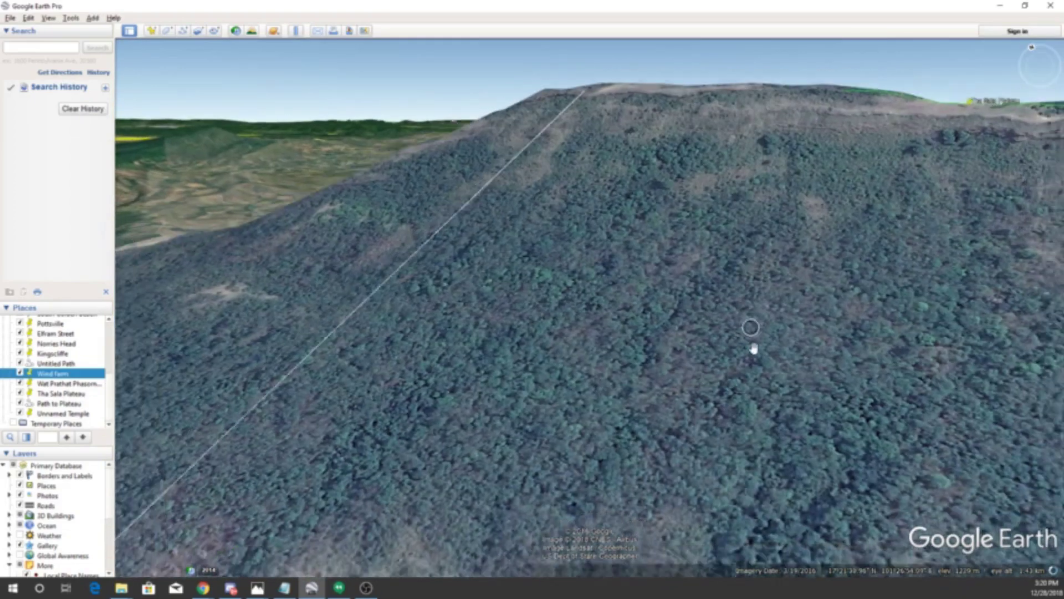
scroll(753, 348, down, 2)
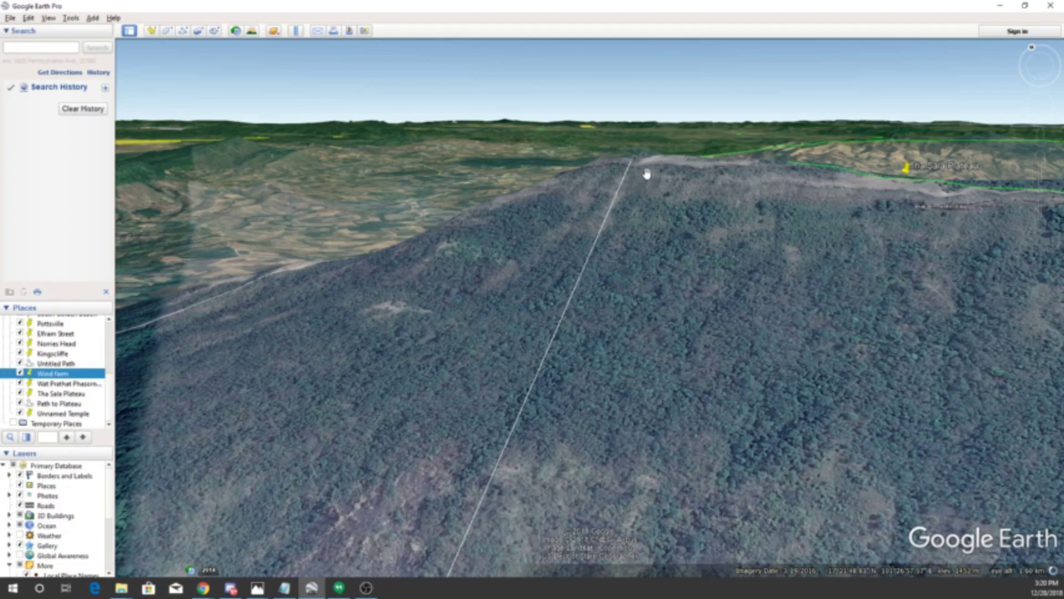
scroll(669, 176, down, 5)
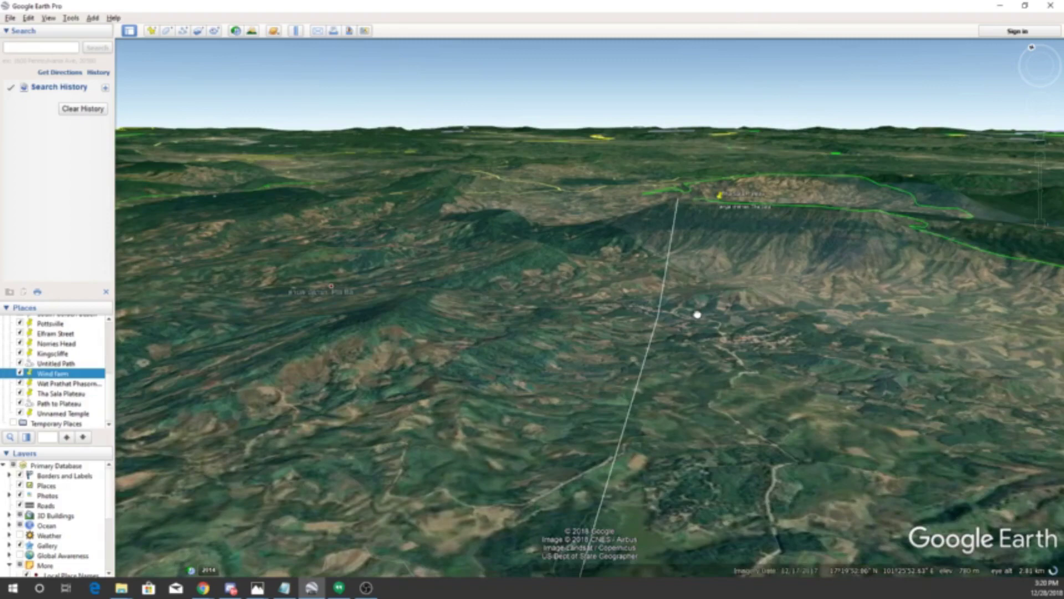
Survey the wider region of Thailand to locate the Wind farm and Tha Sala Plateau placemarks
drag(697, 314, 560, 474)
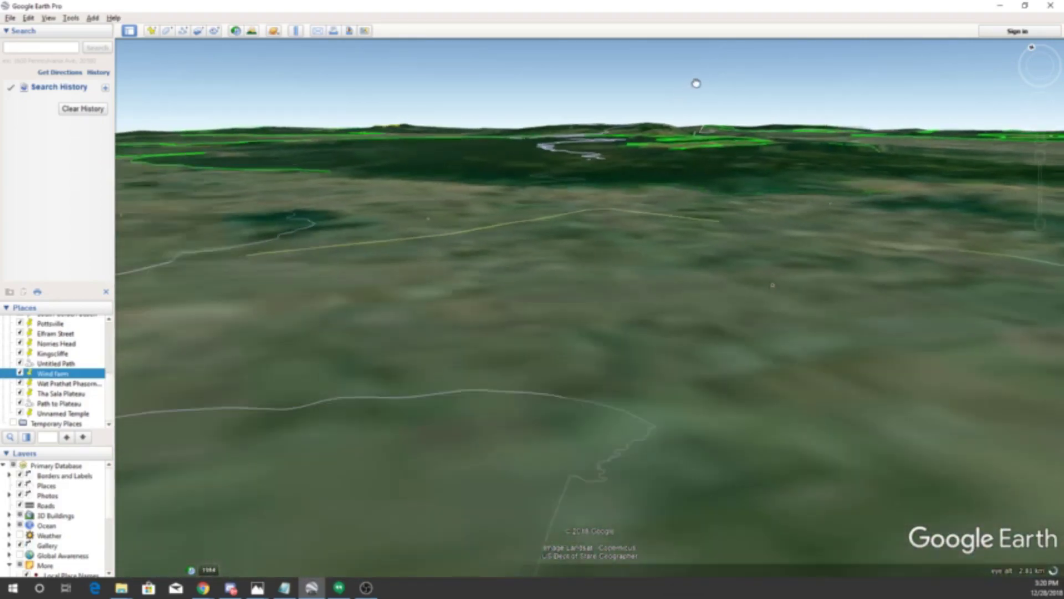
middle_drag(740, 169, 752, 230)
scroll(741, 201, down, 5)
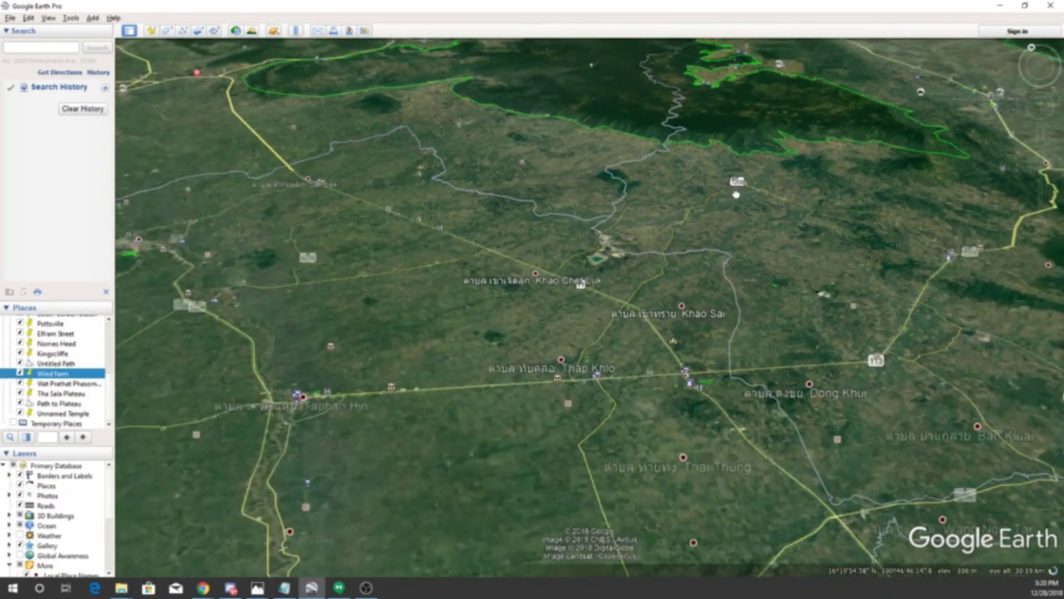
scroll(737, 202, down, 2)
drag(718, 308, 710, 183)
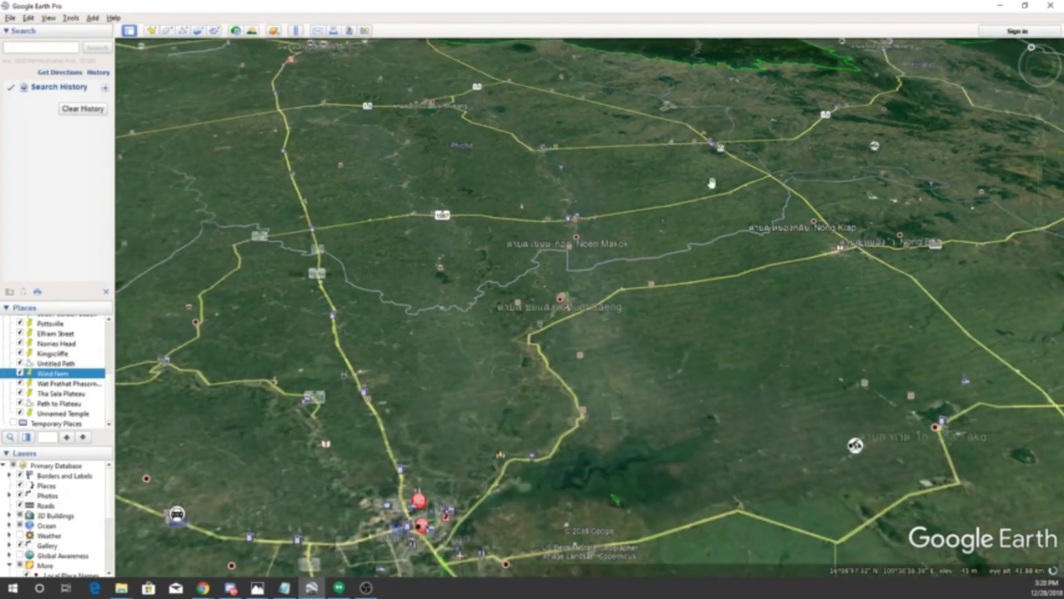
drag(658, 345, 660, 275)
scroll(660, 275, down, 5)
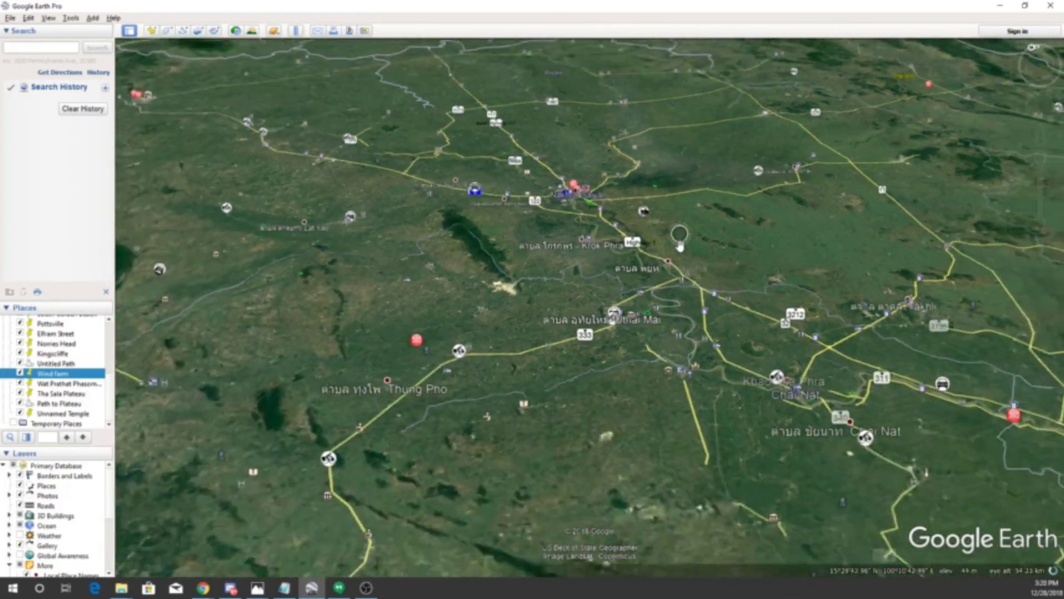
scroll(680, 246, down, 5)
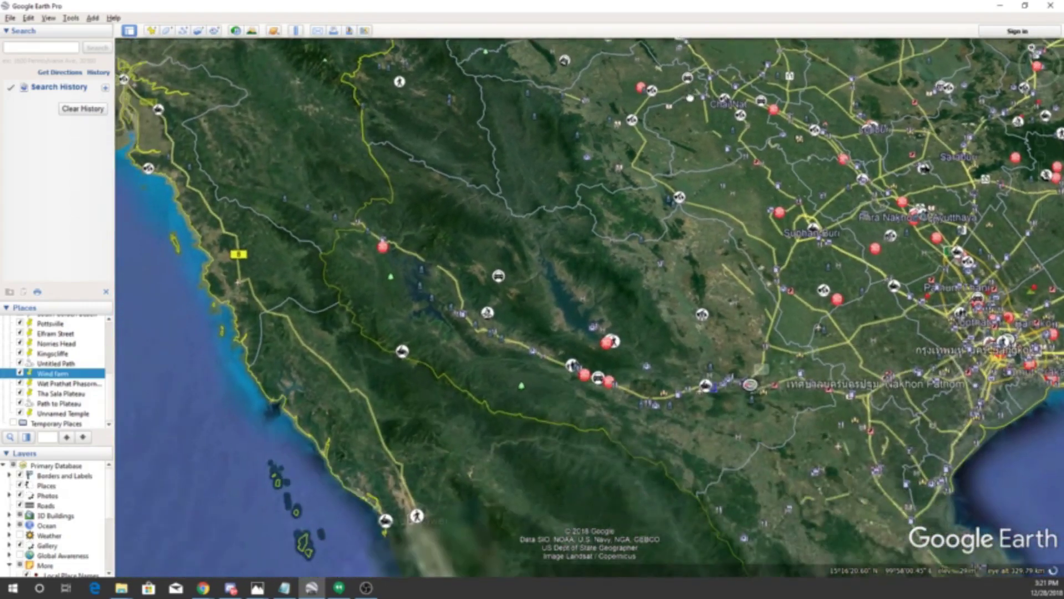
drag(690, 99, 701, 315)
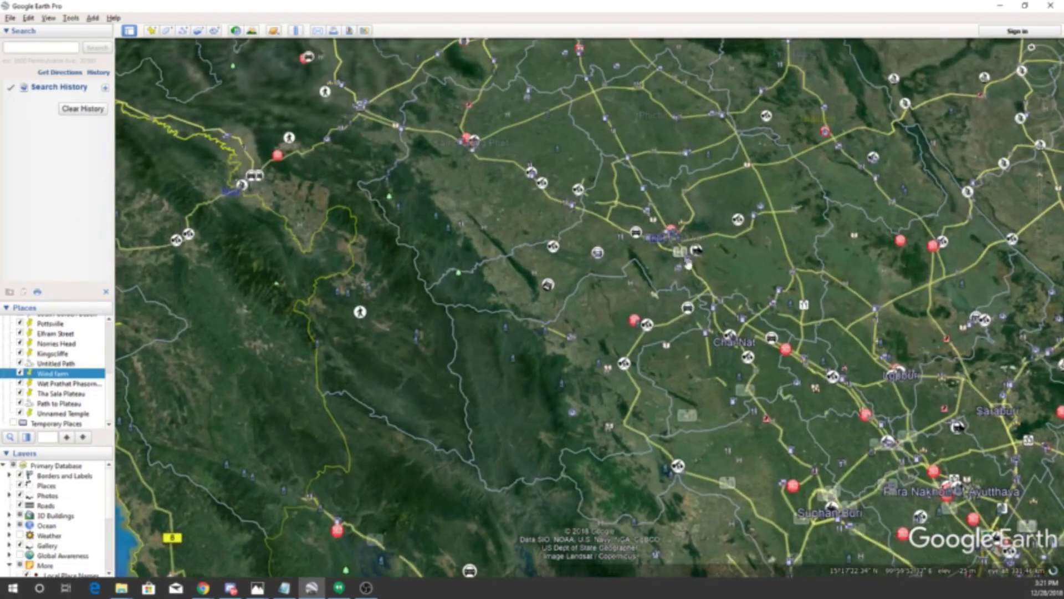
mouse_move(692, 181)
mouse_down()
mouse_move(714, 375)
mouse_move(674, 283)
mouse_up()
scroll(763, 213, up, 4)
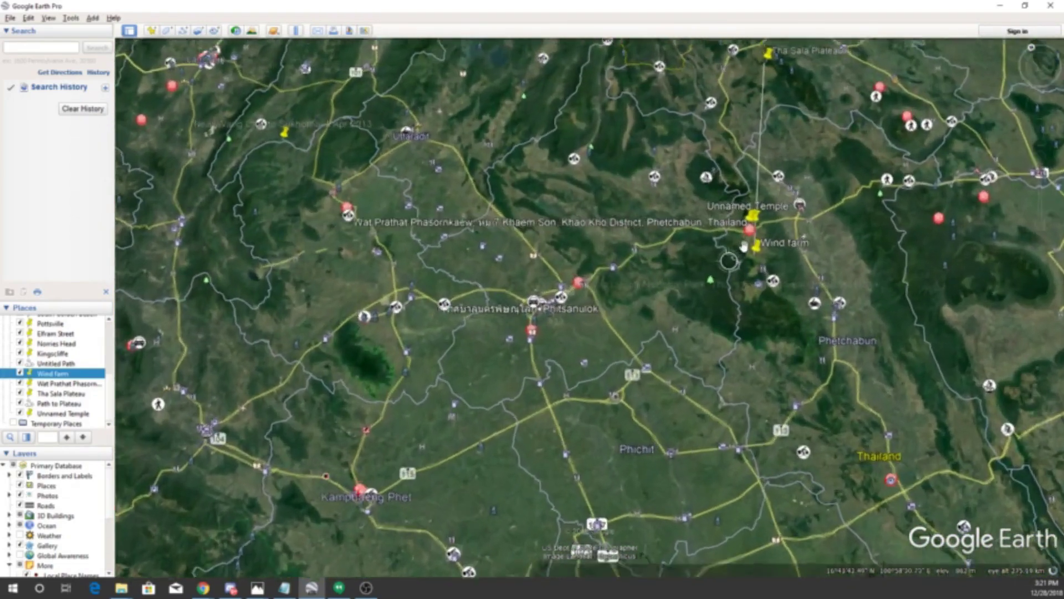
Return to the Wind farm placemark and look along the path line towards the distant mountains in a low-angle view
scroll(759, 224, up, 8)
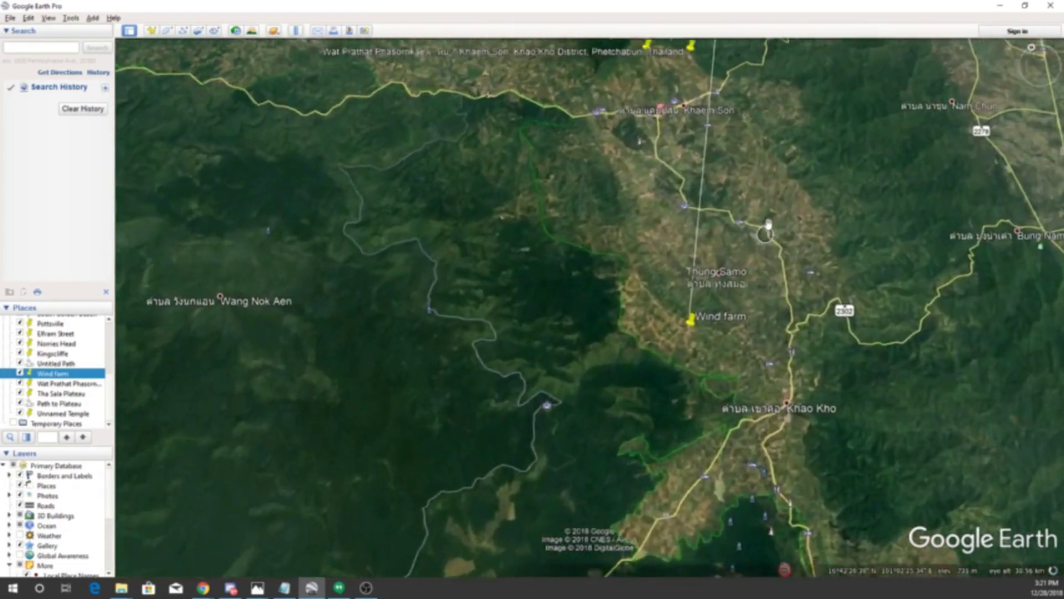
scroll(769, 216, up, 3)
drag(826, 222, 937, 148)
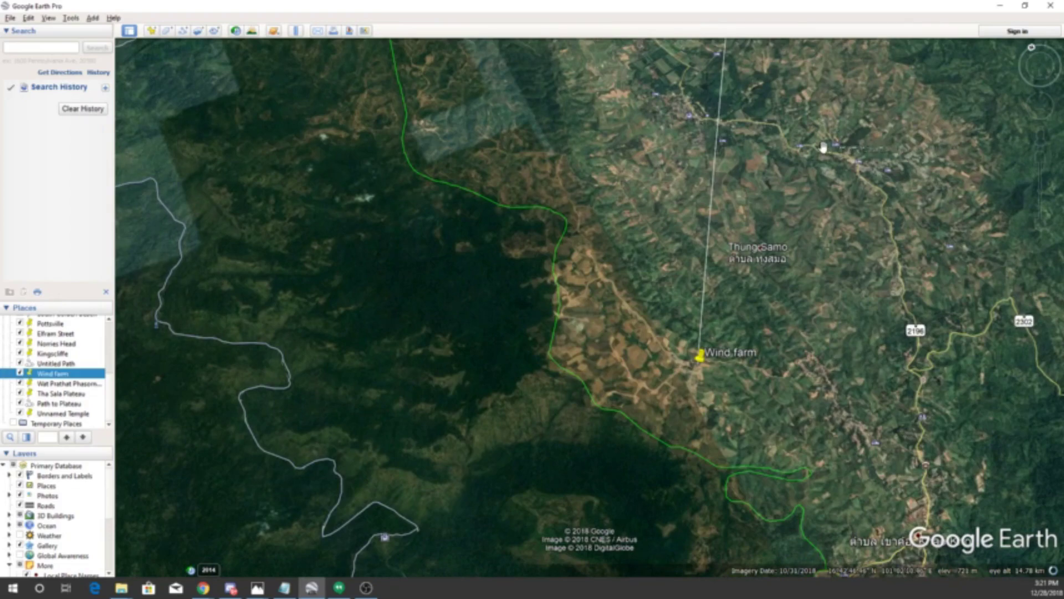
middle_drag(797, 145, 797, 338)
middle_drag(824, 190, 829, 245)
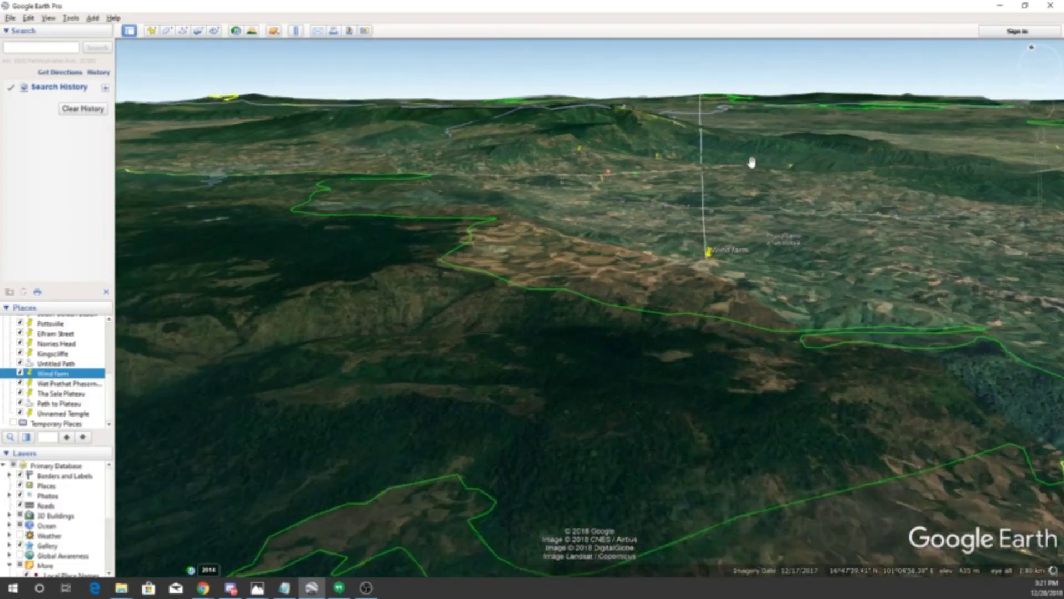